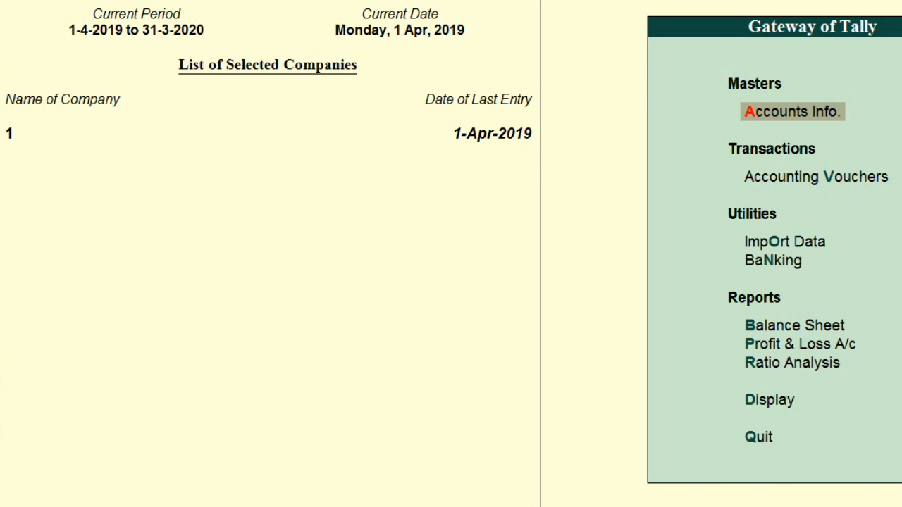
Shut the currently open company "1" to reach the Company Info. screen
{"action": "key", "text": "alt+F1"}
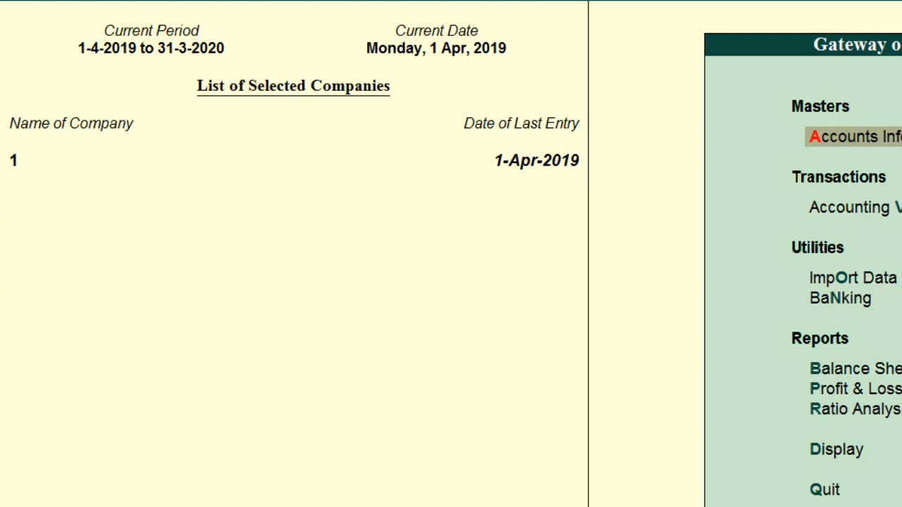
{"action": "key", "text": "alt+F1"}
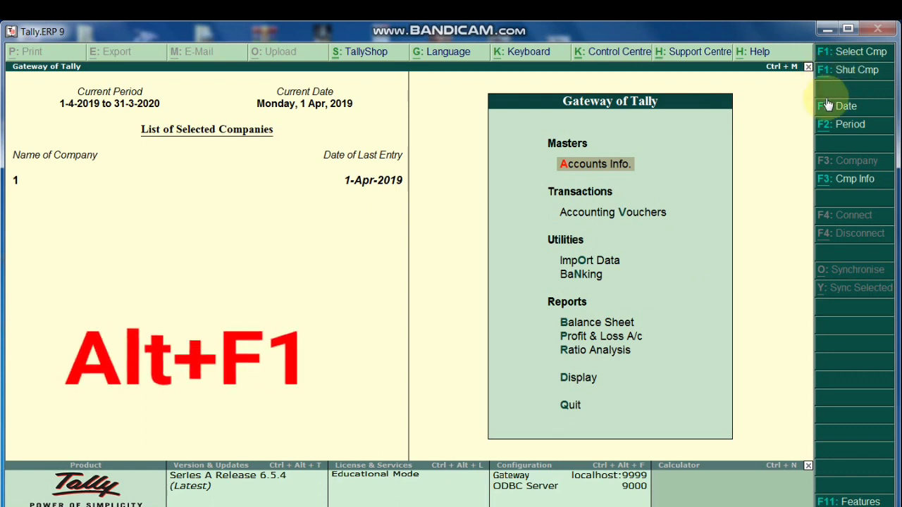
{"action": "key", "text": "alt+F1"}
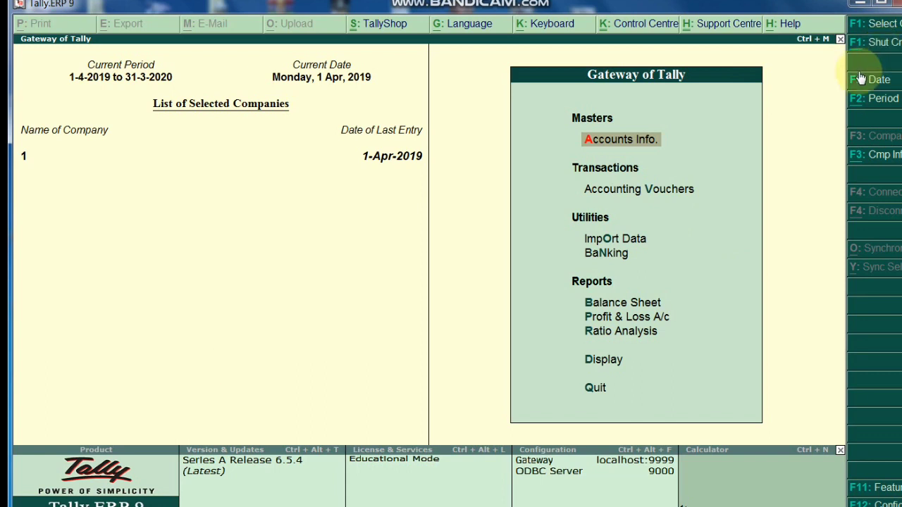
{"action": "key", "text": "alt+F1"}
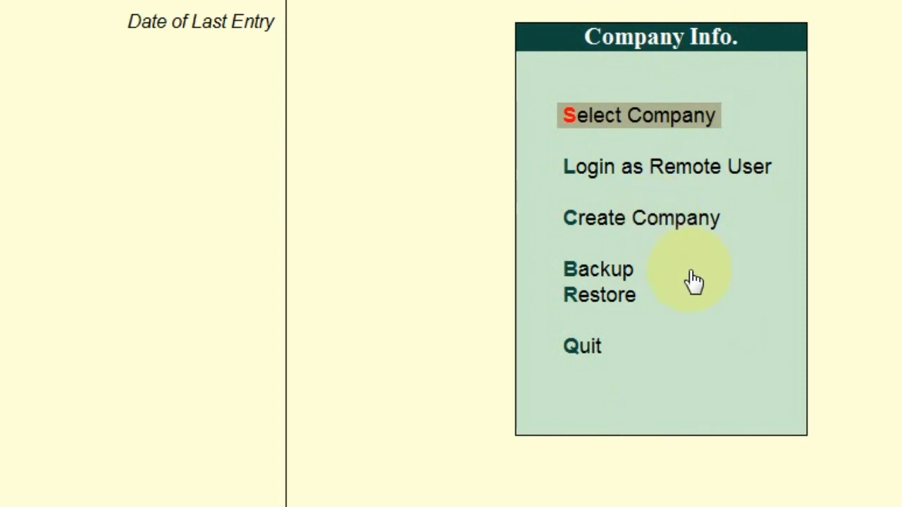
Start Create Company to open a blank company creation form
{"action": "key", "text": "Down"}
{"action": "key", "text": "Down"}
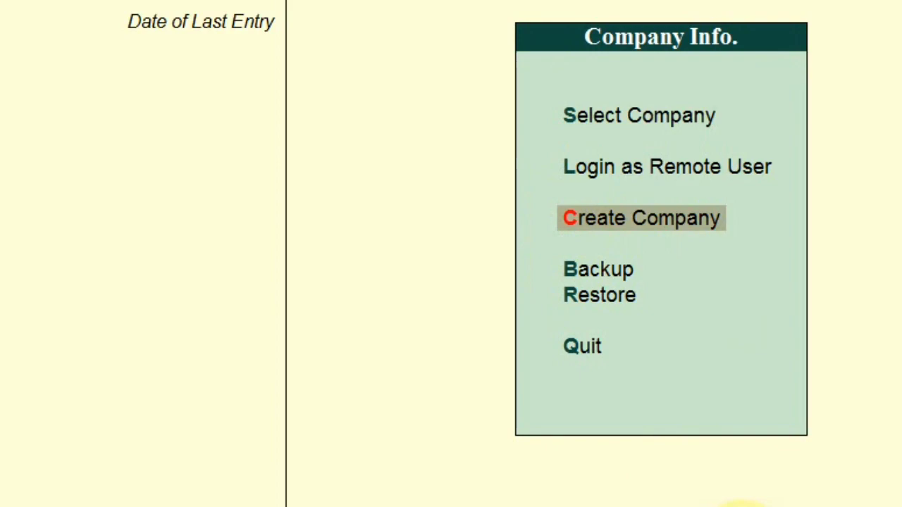
{"action": "key", "text": "Return"}
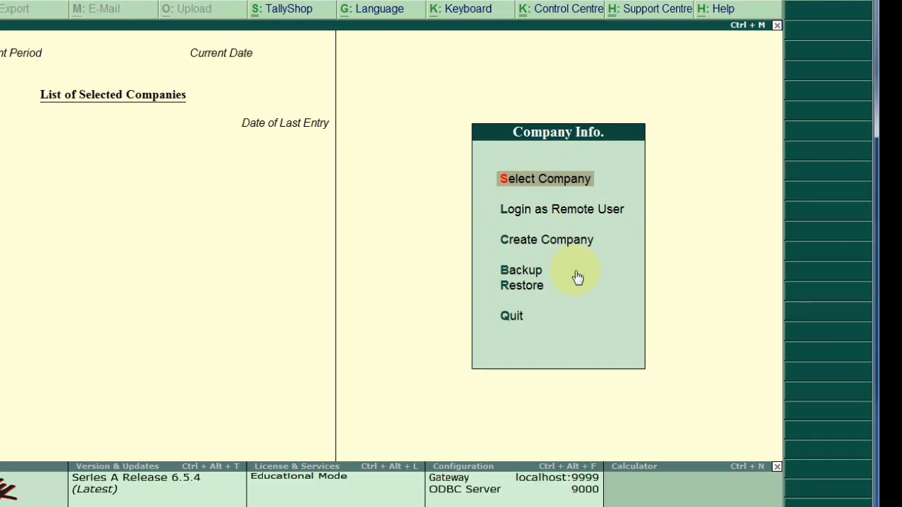
{"action": "key", "text": "Down"}
{"action": "key", "text": "Down"}
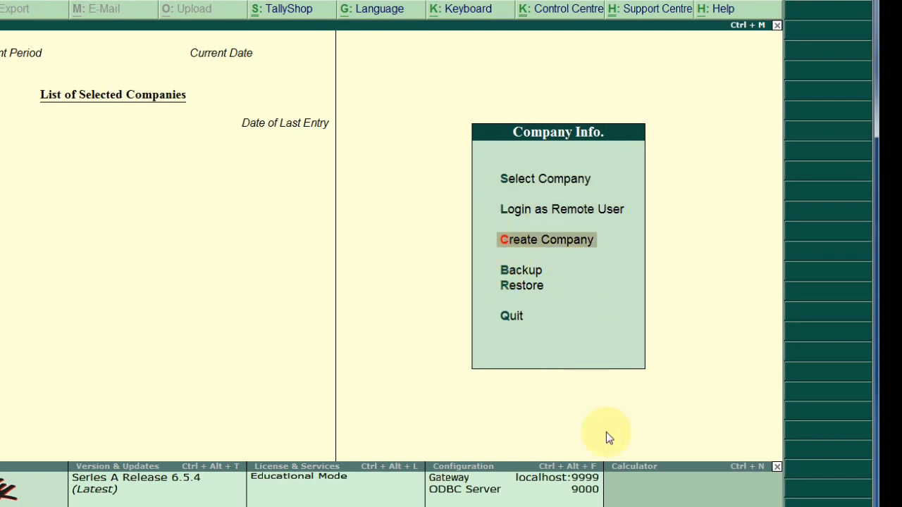
{"action": "key", "text": "Return"}
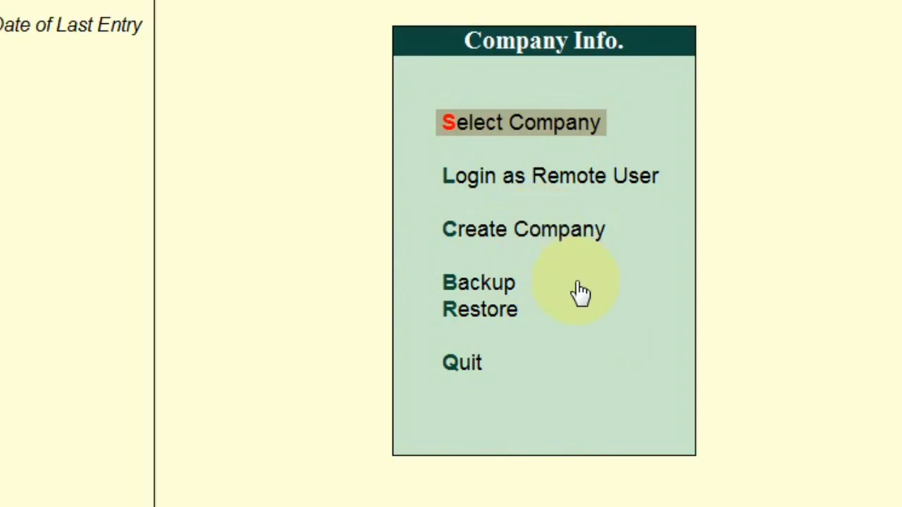
{"action": "key", "text": "Down"}
{"action": "key", "text": "Down"}
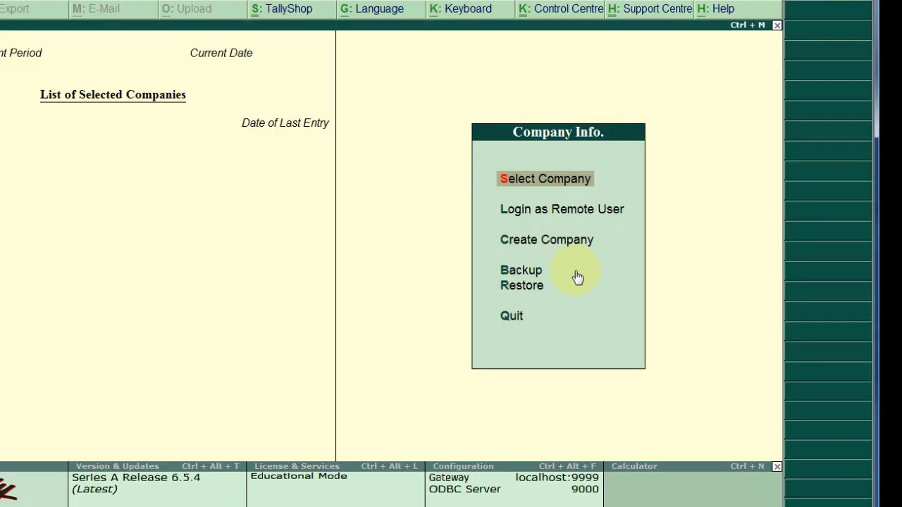
{"action": "key", "text": "Down"}
{"action": "key", "text": "Down"}
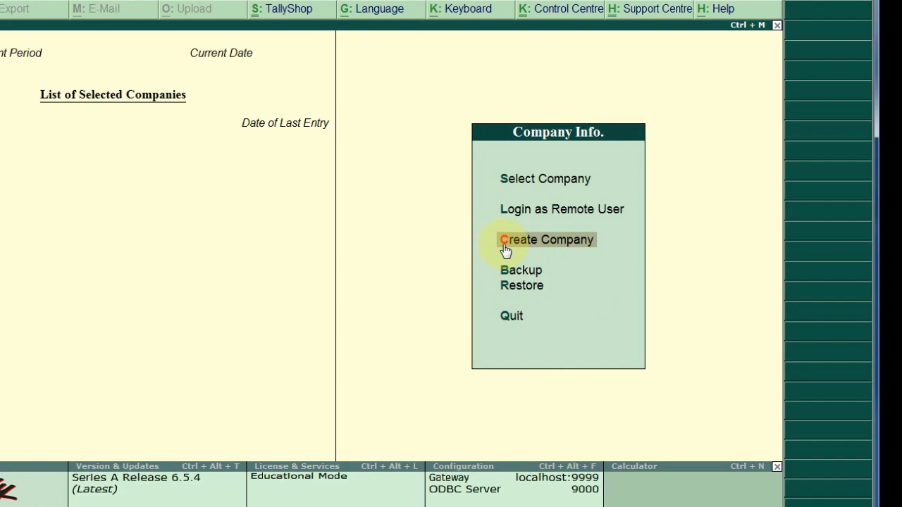
{"action": "key", "text": "Return"}
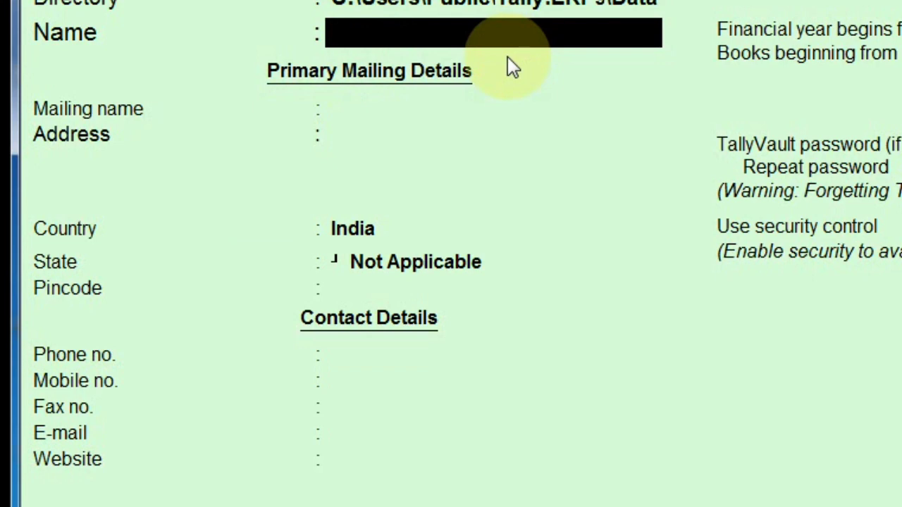
Name the new company Siyaram and keep the same text as its mailing name
{"action": "type", "text": "Siyaram"}
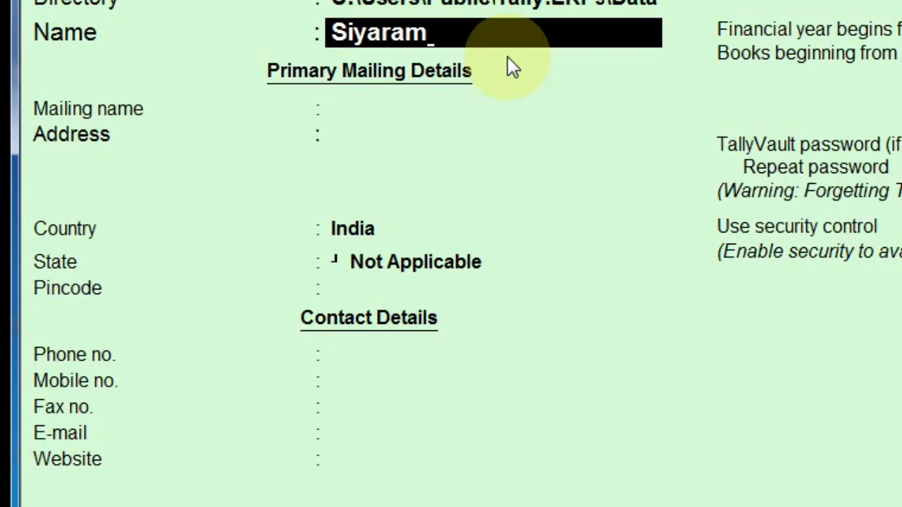
{"action": "key", "text": "Return"}
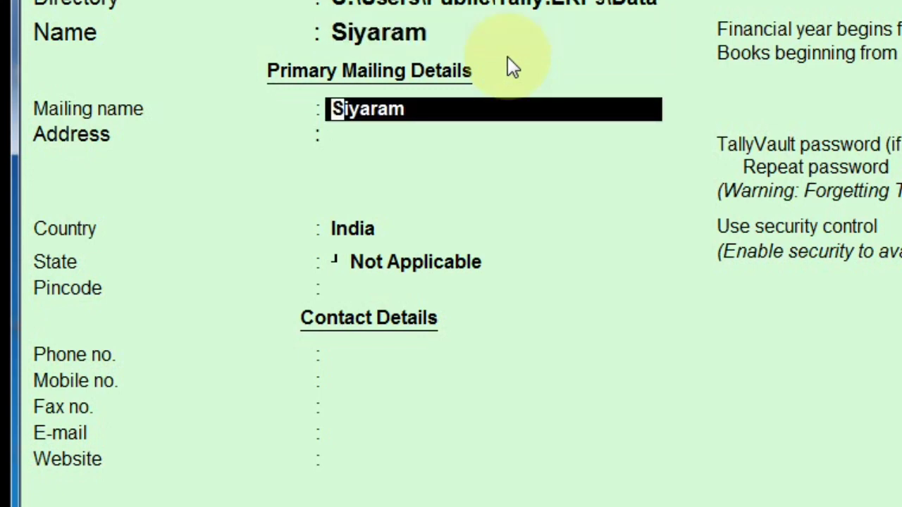
{"action": "key", "text": "Return"}
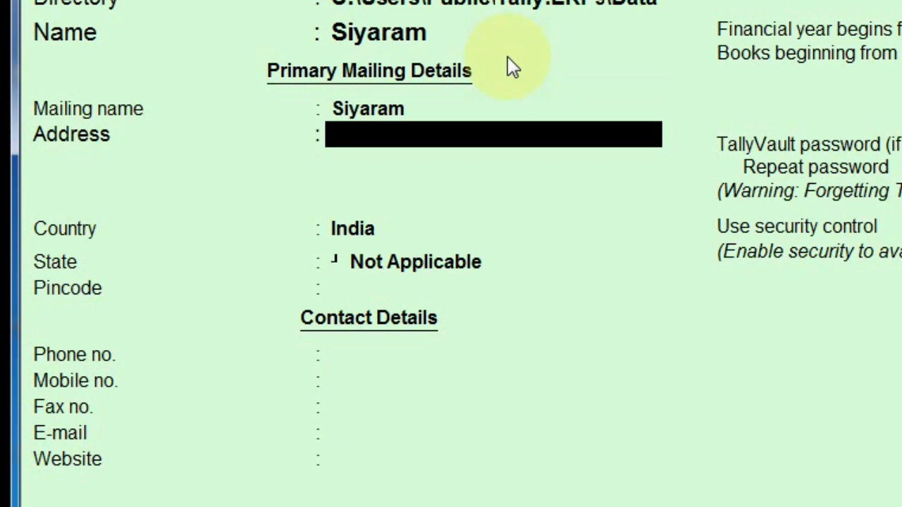
Enter the company's town and district as its mailing address and proceed to the country
{"action": "type", "text": "Haldwani"}
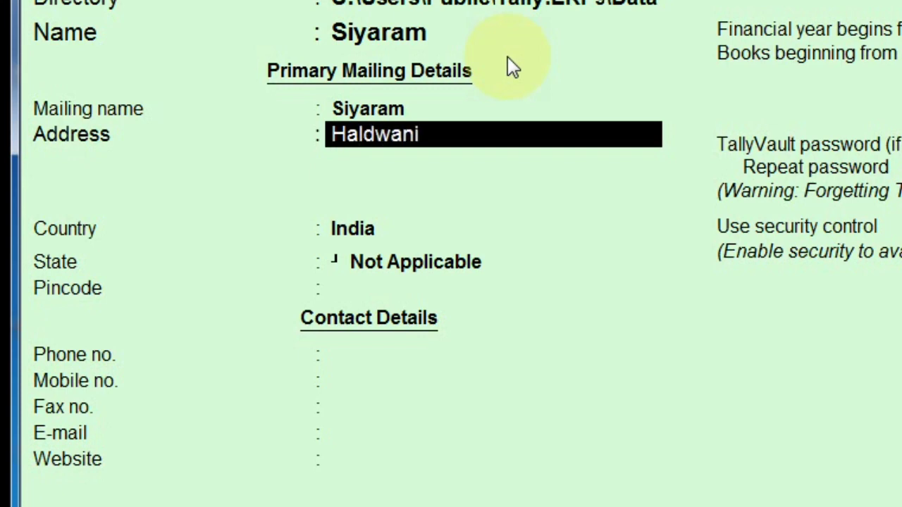
{"action": "type", "text": " (Nainital)"}
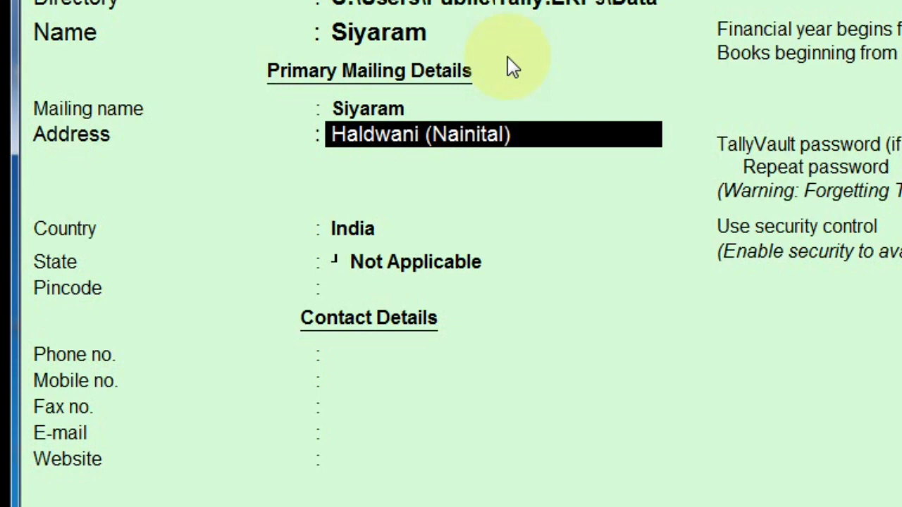
{"action": "key", "text": "Return"}
{"action": "key", "text": "Return"}
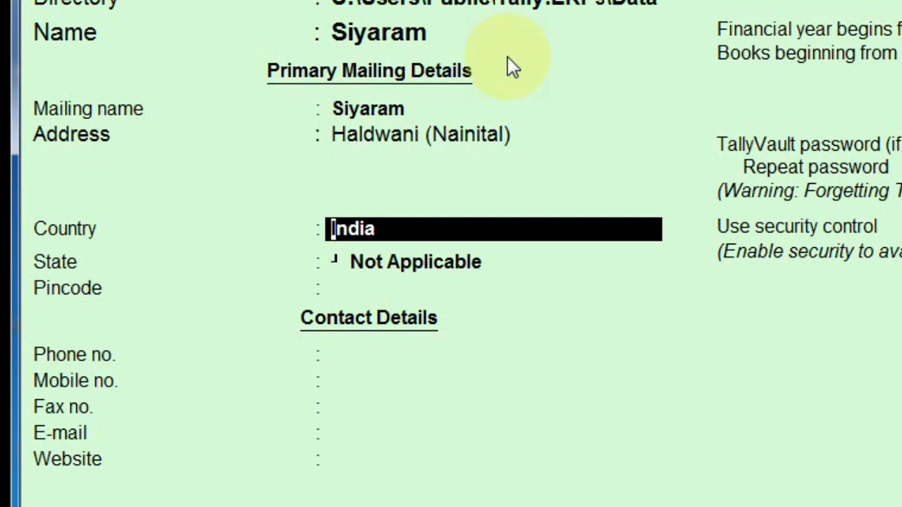
{"action": "type", "text": "Indo"}
{"action": "key", "text": "Return"}
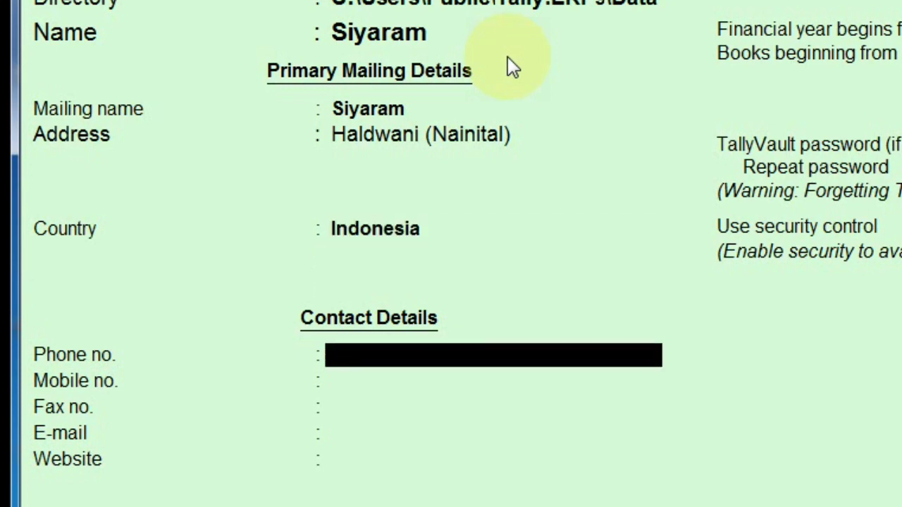
{"action": "key", "text": "BackSpace"}
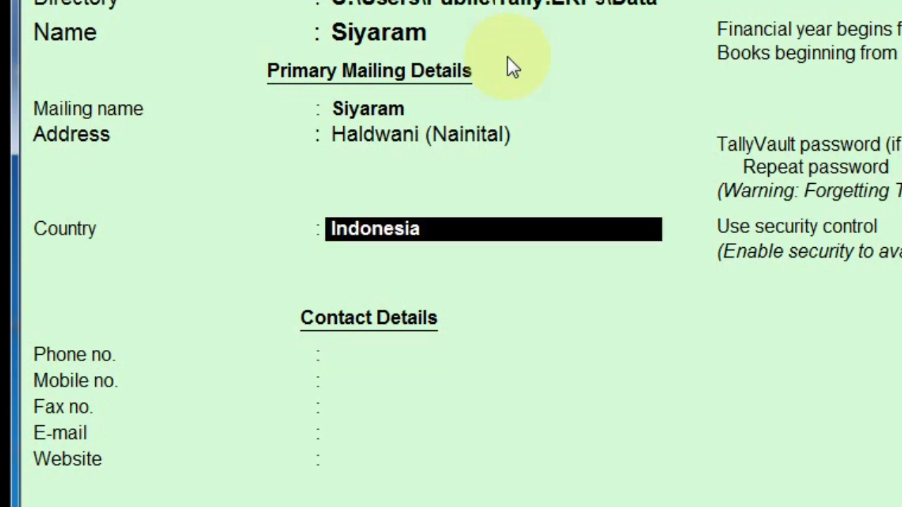
Set the country to India and the state to Uttarakhand, and fill in the company's postal pincode
{"action": "type", "text": "I"}
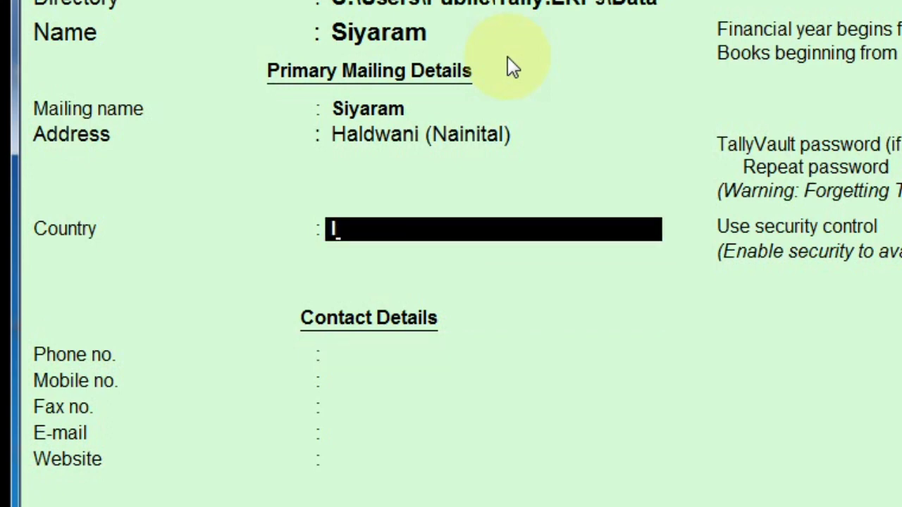
{"action": "key", "text": "Return"}
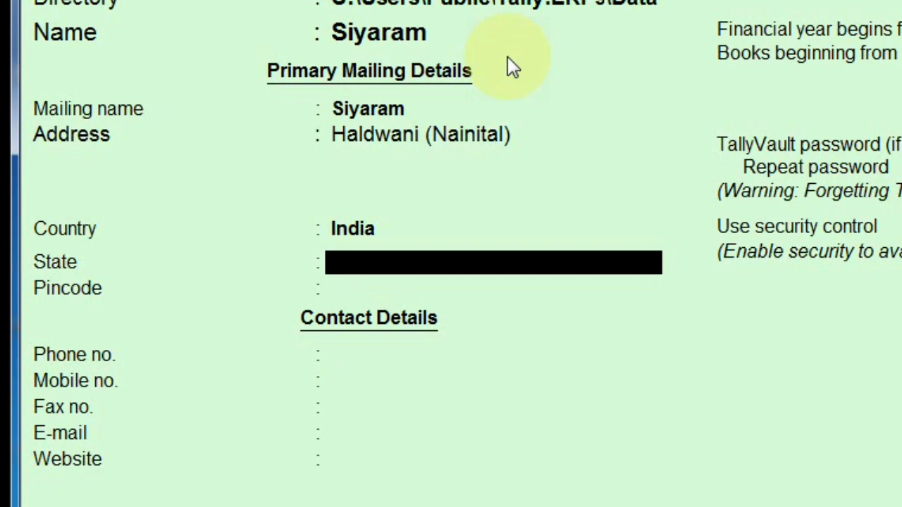
{"action": "type", "text": "U"}
{"action": "key", "text": "Return"}
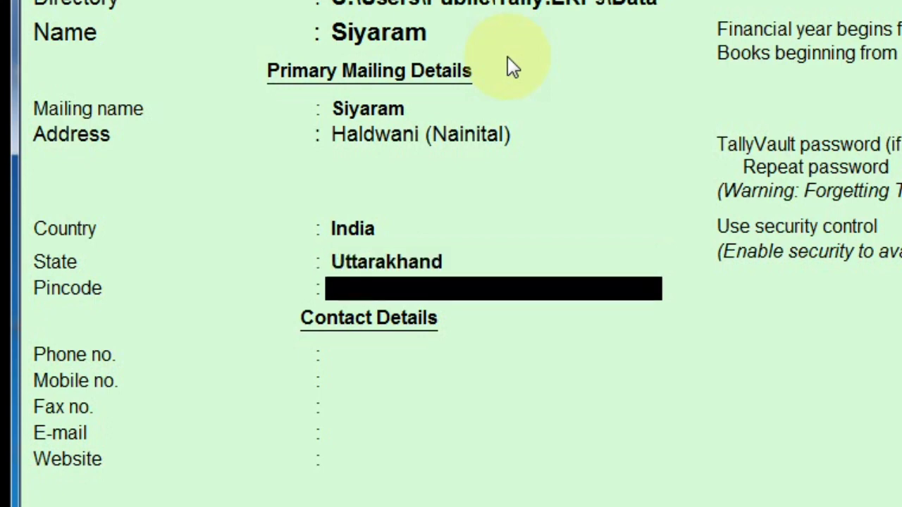
{"action": "type", "text": "263139"}
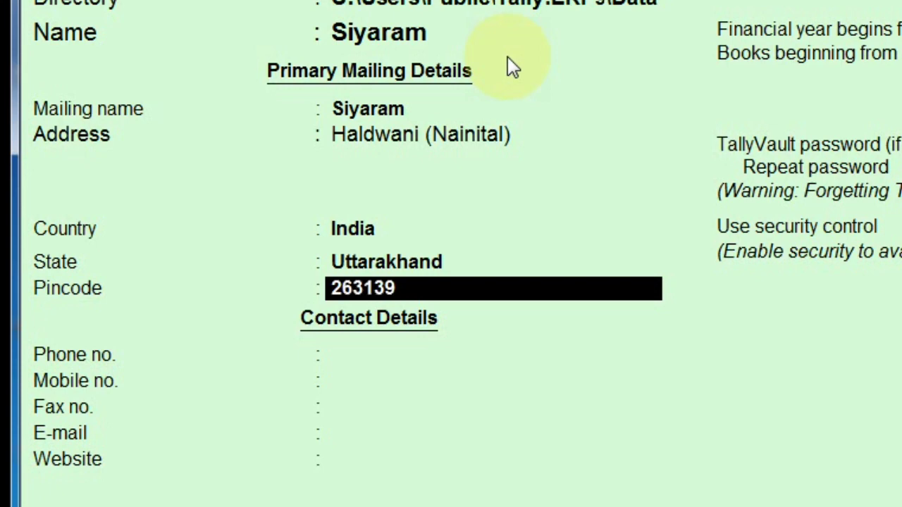
{"action": "key", "text": "Return"}
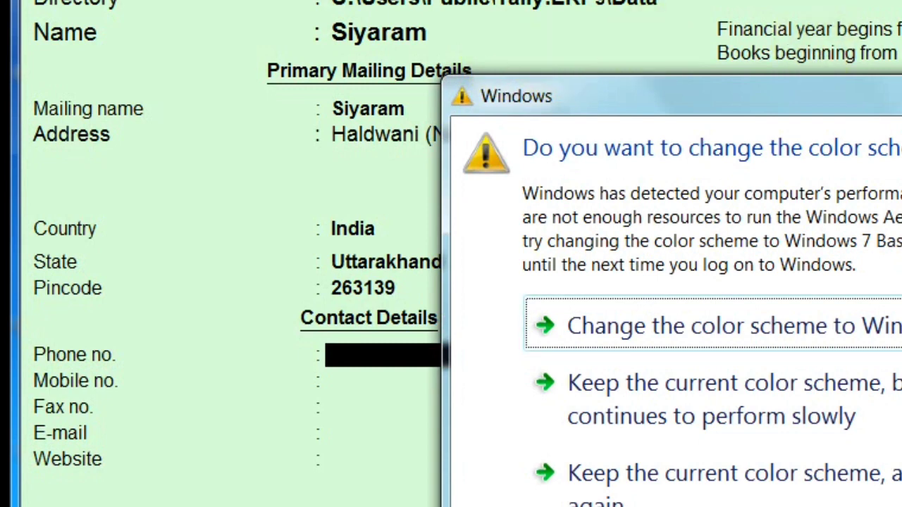
{"action": "key", "text": "Escape"}
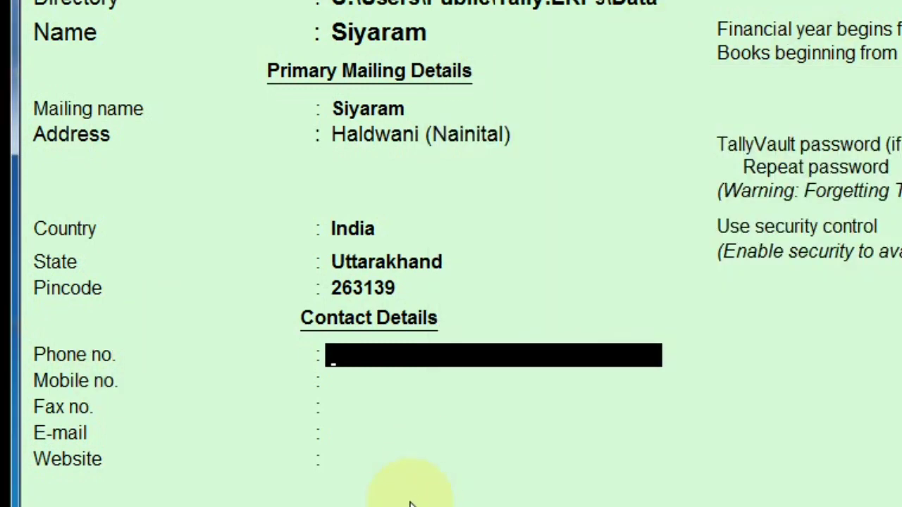
Leave the phone, mobile, fax, e-mail and website details blank and proceed to the financial year details
{"action": "key", "text": "Return"}
{"action": "key", "text": "Return"}
{"action": "key", "text": "Return"}
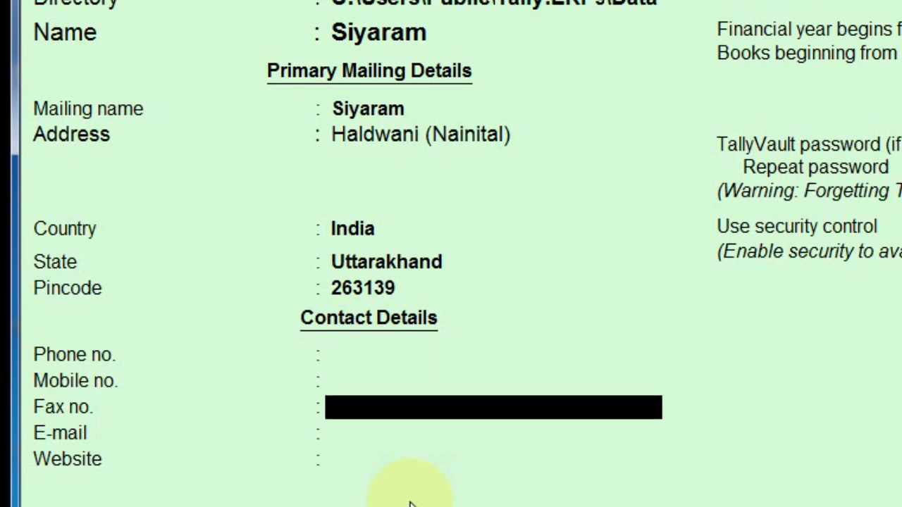
{"action": "key", "text": "Return"}
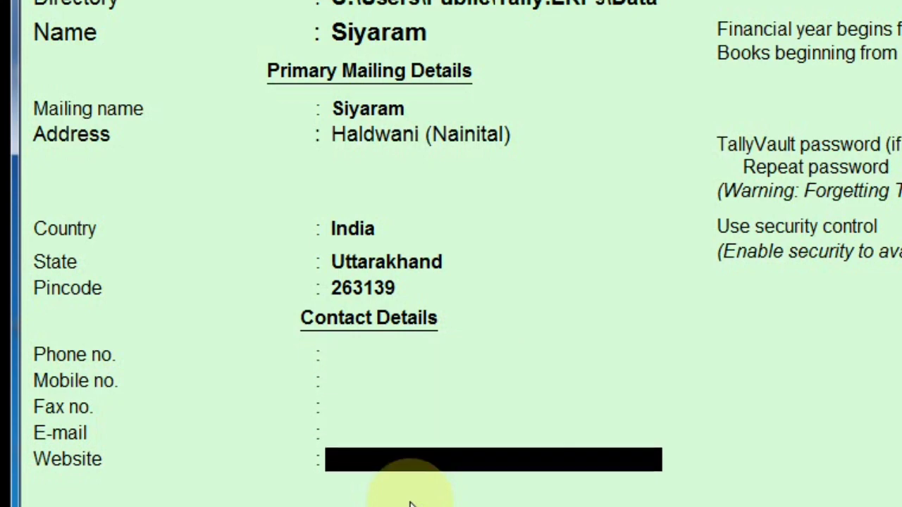
{"action": "key", "text": "Up"}
{"action": "key", "text": "Up"}
{"action": "key", "text": "Up"}
{"action": "key", "text": "Up"}
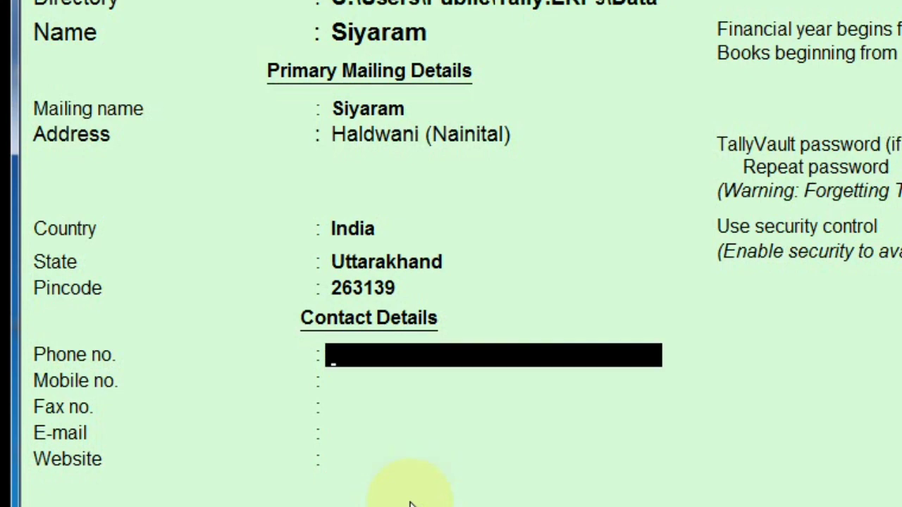
{"action": "key", "text": "Return"}
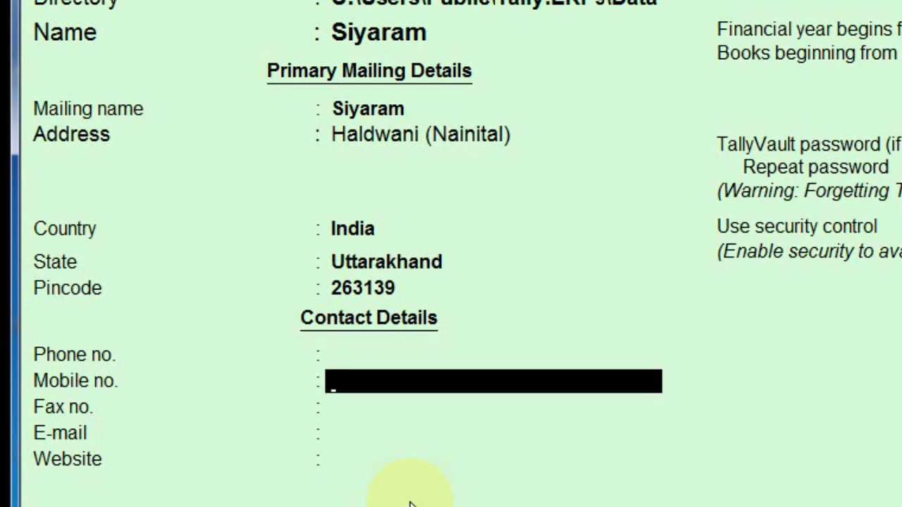
{"action": "key", "text": "Return"}
{"action": "key", "text": "Return"}
{"action": "key", "text": "Return"}
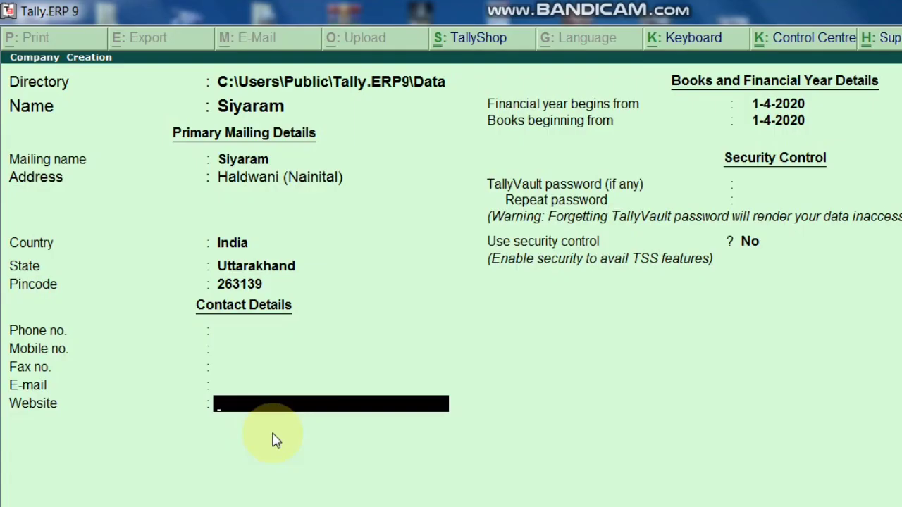
{"action": "key", "text": "Return"}
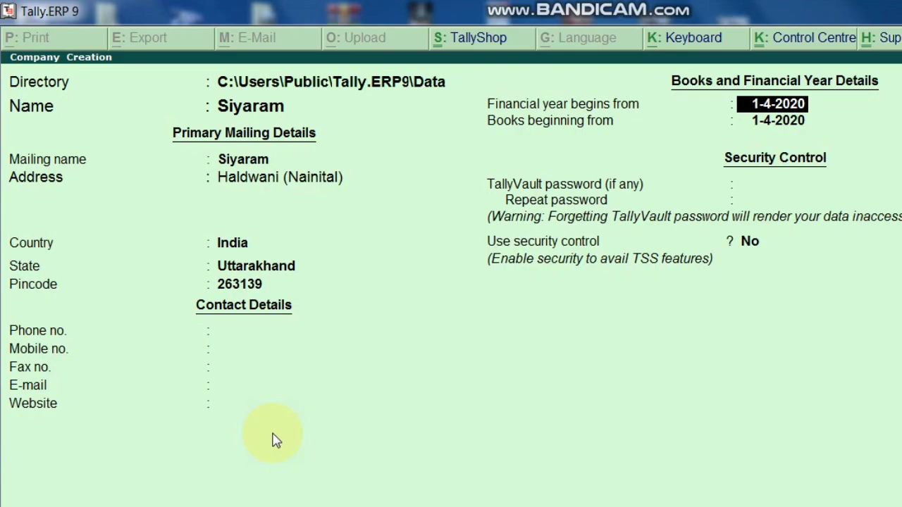
Keep the financial year start at 1-4-2020 and set the books beginning date to 1-11-2020
{"action": "key", "text": "Return"}
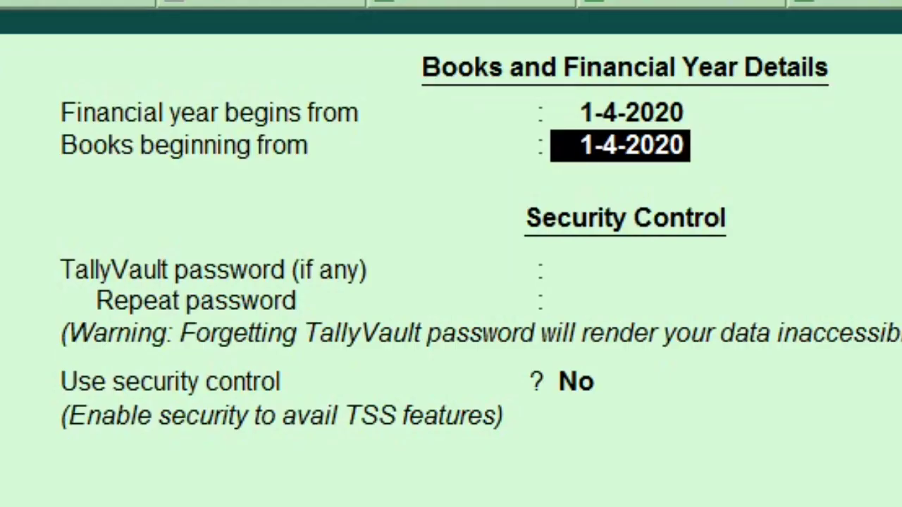
{"action": "type", "text": "11"}
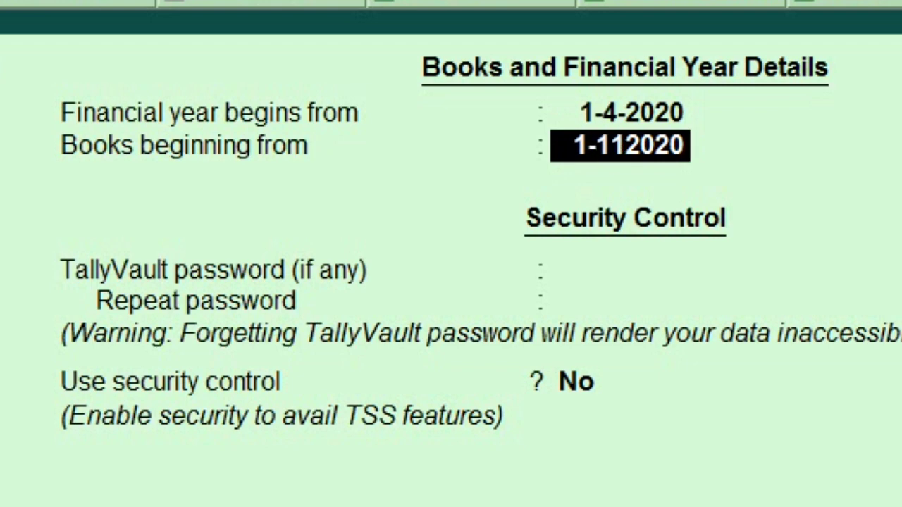
{"action": "key", "text": "Return"}
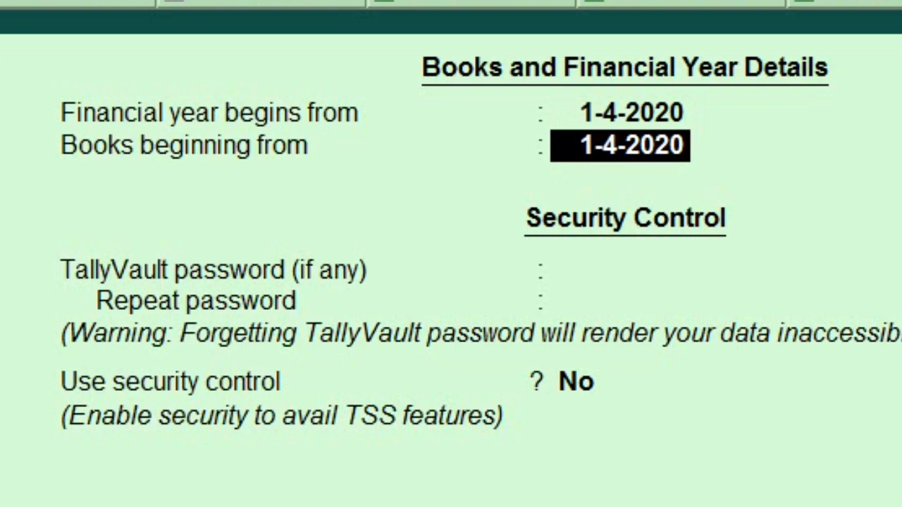
{"action": "type", "text": "1-11"}
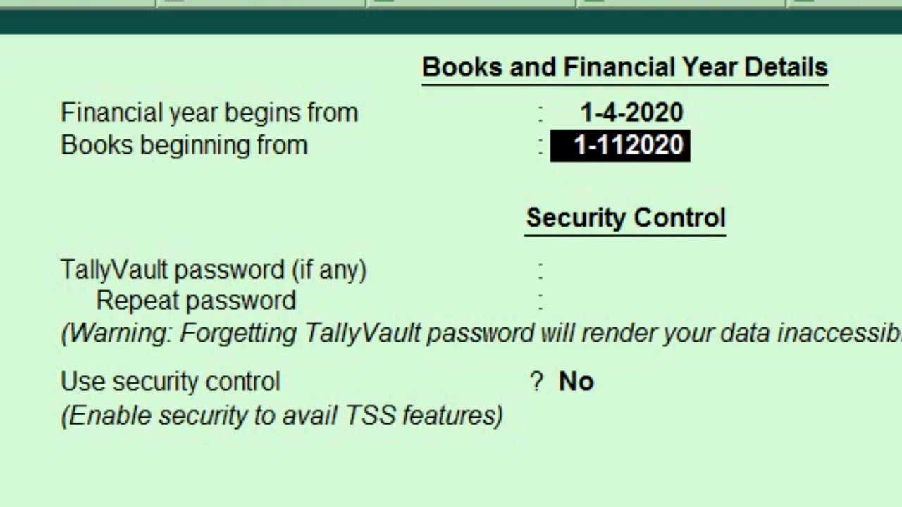
{"action": "key", "text": "Escape"}
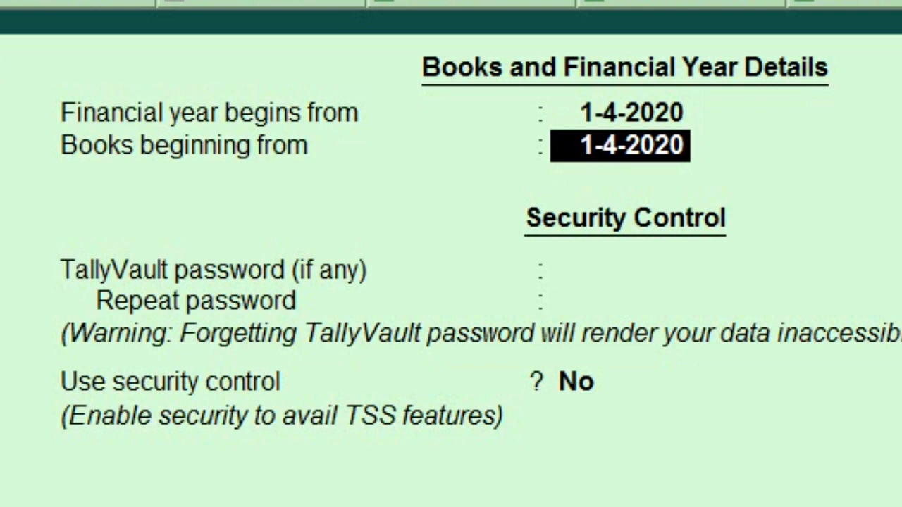
{"action": "type", "text": "1-11"}
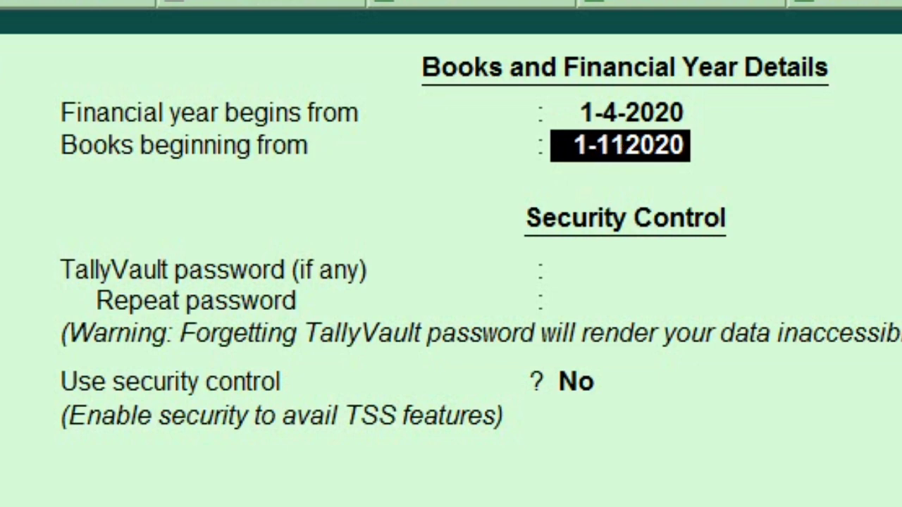
{"action": "type", "text": "-"}
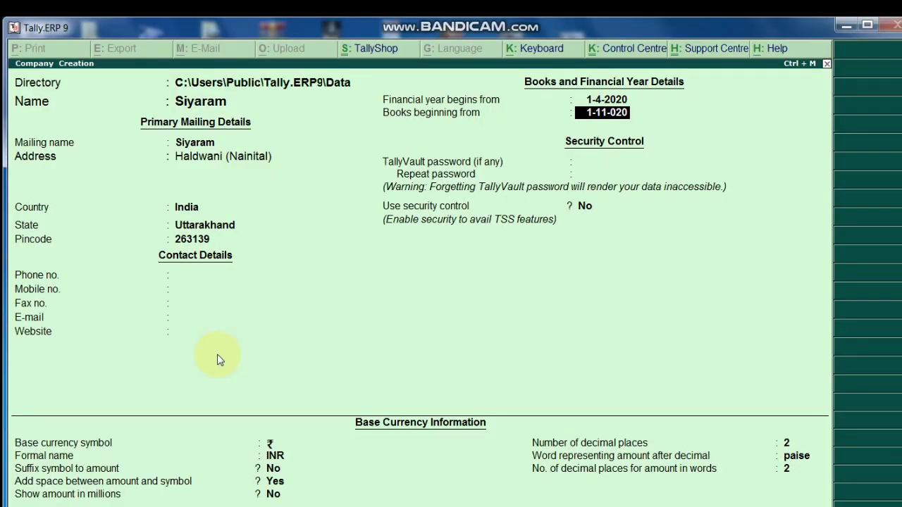
{"action": "type", "text": "2020"}
{"action": "key", "text": "Return"}
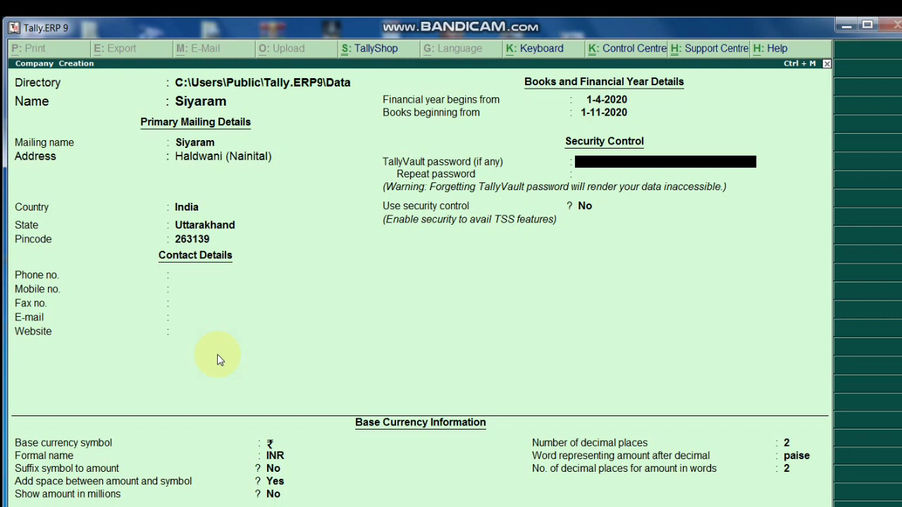
Leave the TallyVault password blank, keep security control off and the default base currency details, and accept the company creation
{"action": "key", "text": "Return"}
{"action": "key", "text": "Return"}
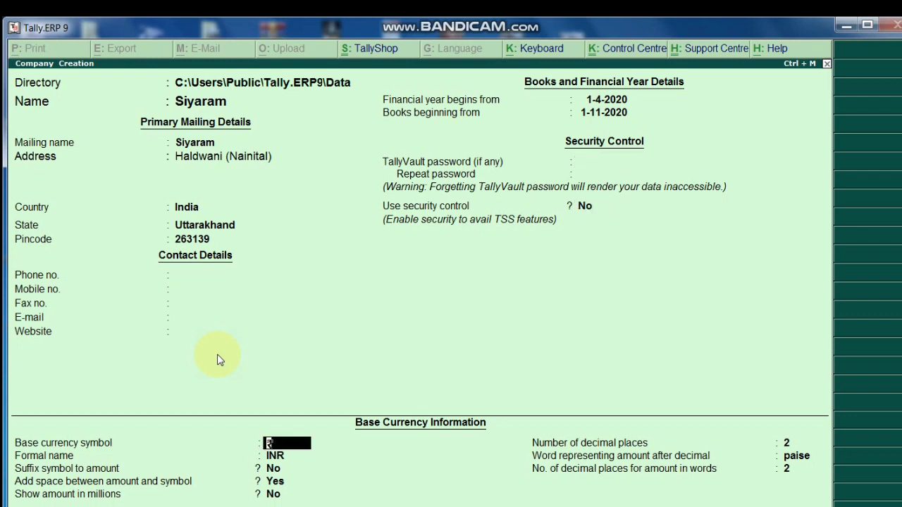
{"action": "key", "text": "Return"}
{"action": "key", "text": "Return"}
{"action": "key", "text": "Return"}
{"action": "key", "text": "Return"}
{"action": "key", "text": "Return"}
{"action": "key", "text": "Return"}
{"action": "key", "text": "Return"}
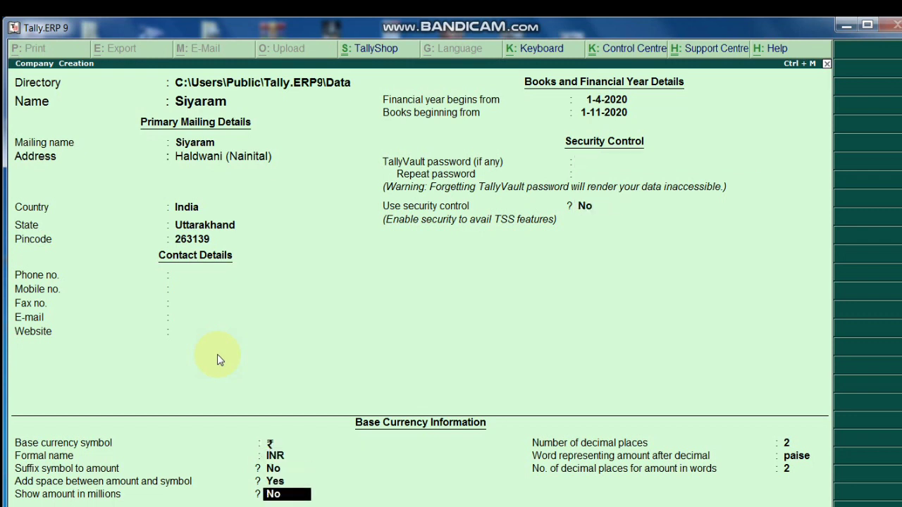
{"action": "key", "text": "Return"}
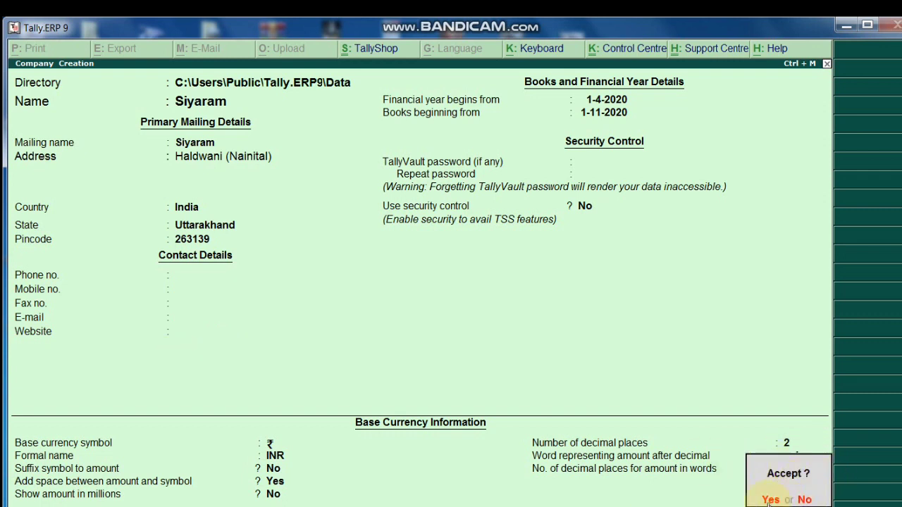
{"action": "left_click", "coordinate": [793, 501]}
{"action": "left_click", "coordinate": [793, 500]}
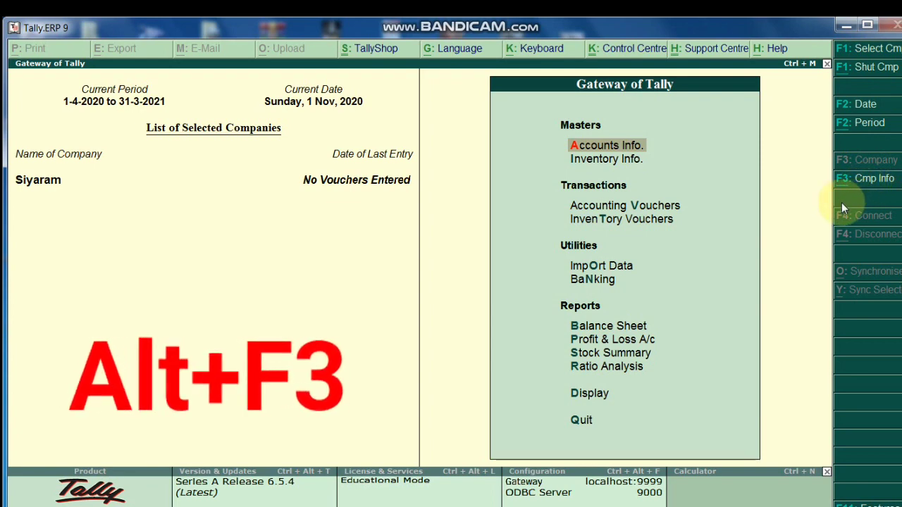
Open the company Siyaram for alteration from the company information options
{"action": "key", "text": "alt+F3"}
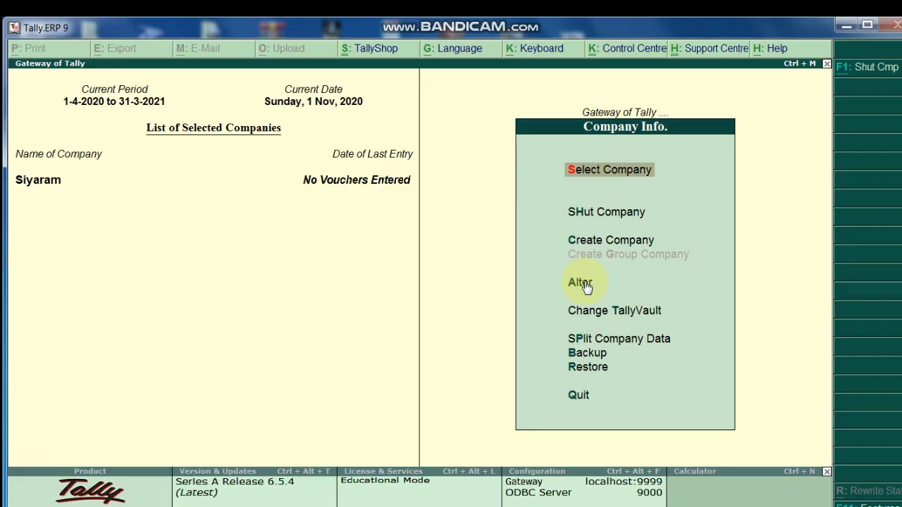
{"action": "key", "text": "Down"}
{"action": "key", "text": "Down"}
{"action": "key", "text": "Down"}
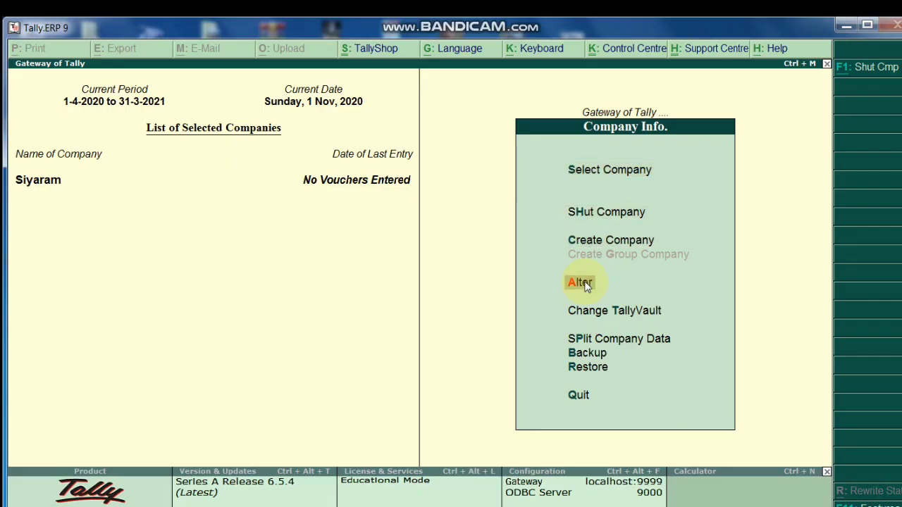
{"action": "key", "text": "Return"}
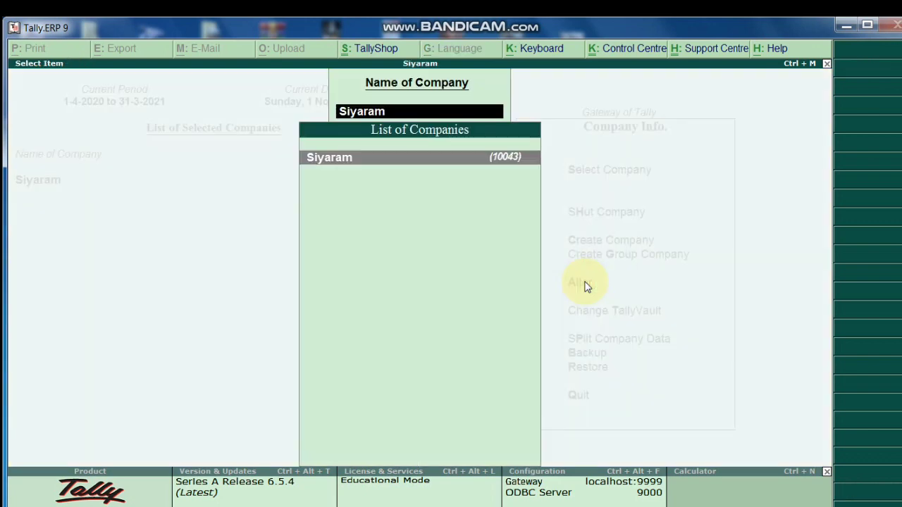
{"action": "key", "text": "Return"}
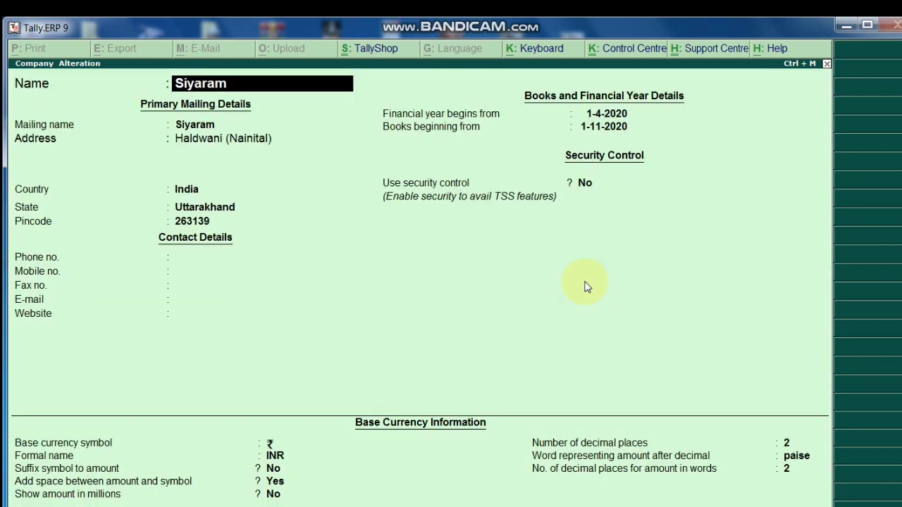
Go through all of Siyaram's company details keeping every value, accept the alteration and return to the Gateway of Tally
{"action": "key", "text": "Return"}
{"action": "key", "text": "Return"}
{"action": "key", "text": "Return"}
{"action": "key", "text": "Return"}
{"action": "key", "text": "Return"}
{"action": "key", "text": "Return"}
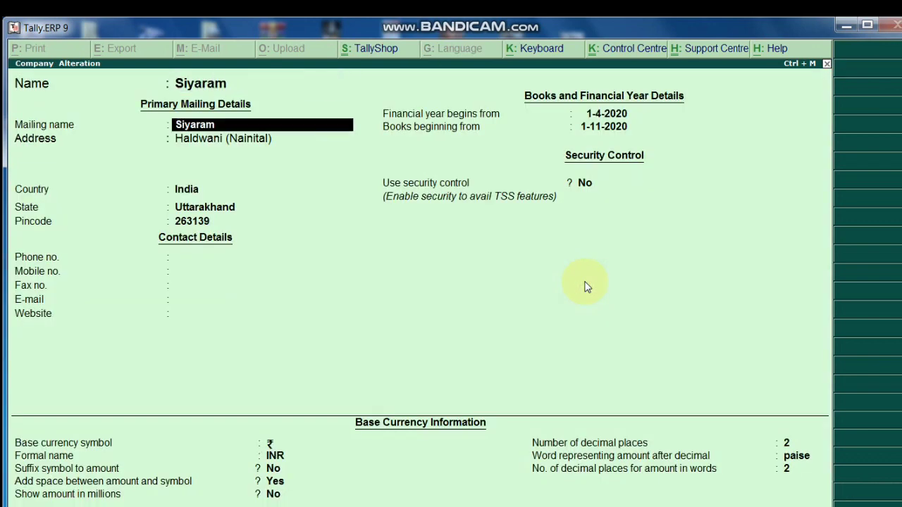
{"action": "key", "text": "Return"}
{"action": "key", "text": "Return"}
{"action": "key", "text": "Return"}
{"action": "key", "text": "Return"}
{"action": "key", "text": "Return"}
{"action": "key", "text": "Return"}
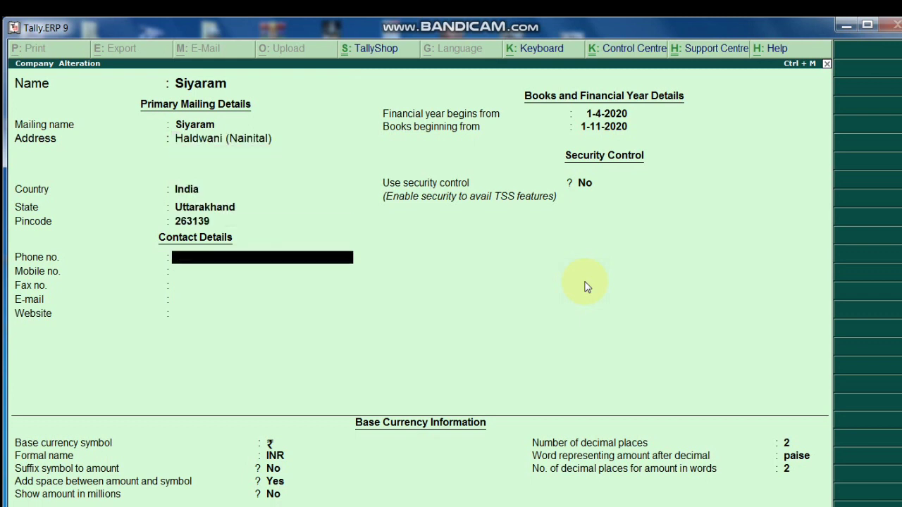
{"action": "key", "text": "Return"}
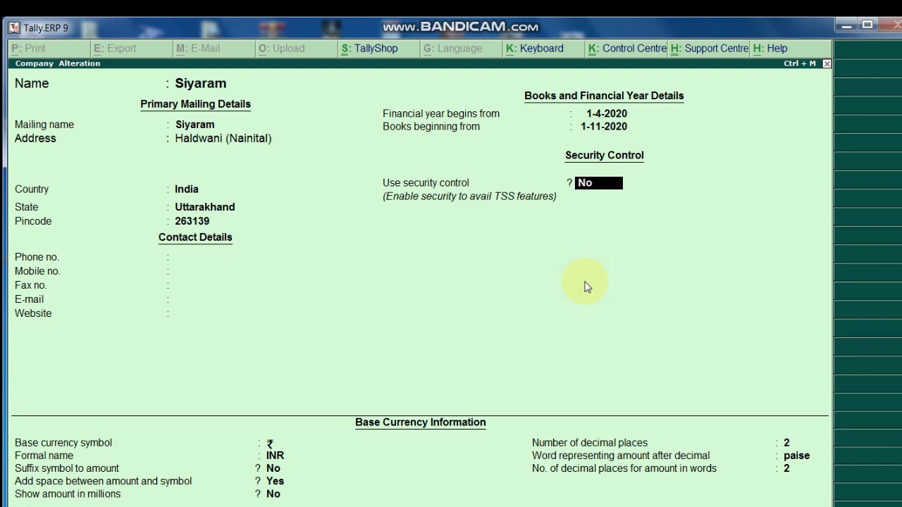
{"action": "key", "text": "Return"}
{"action": "key", "text": "Return"}
{"action": "key", "text": "Return"}
{"action": "key", "text": "Return"}
{"action": "key", "text": "Return"}
{"action": "key", "text": "Return"}
{"action": "key", "text": "Return"}
{"action": "key", "text": "Return"}
{"action": "key", "text": "Return"}
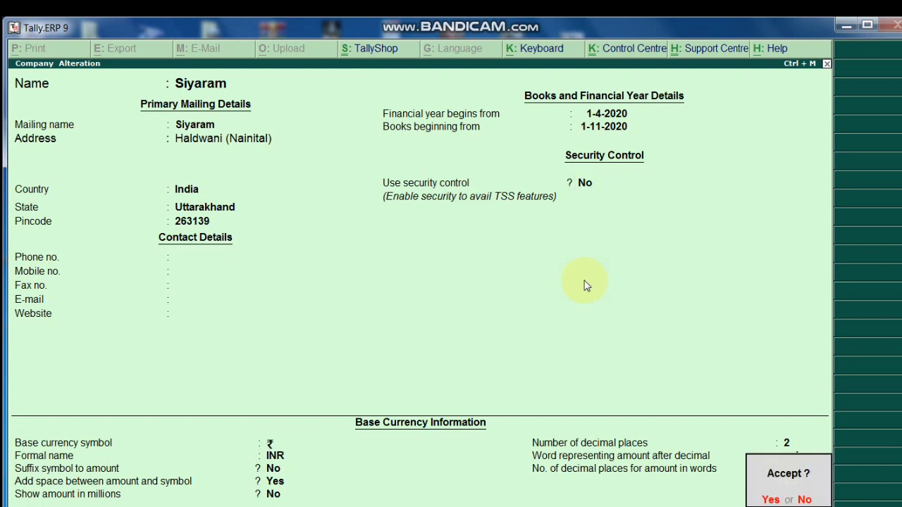
{"action": "key", "text": "Return"}
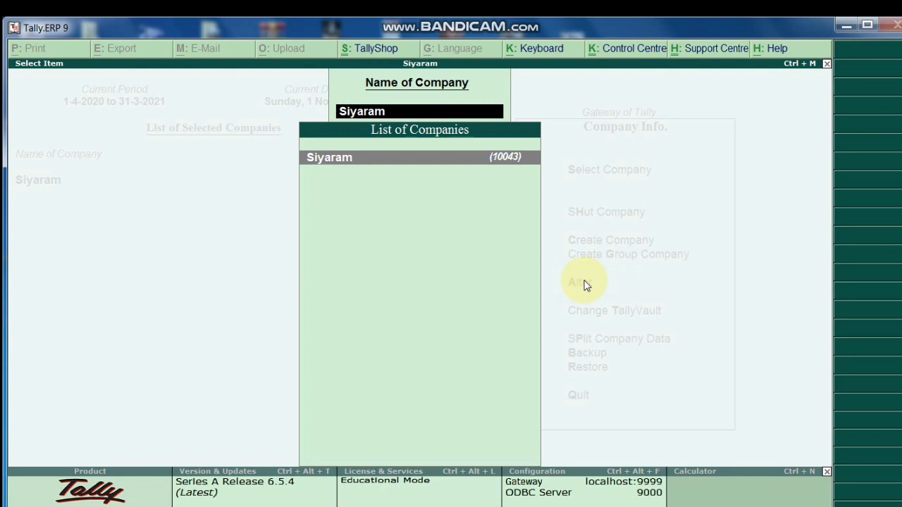
{"action": "key", "text": "BackSpace"}
{"action": "key", "text": "Escape"}
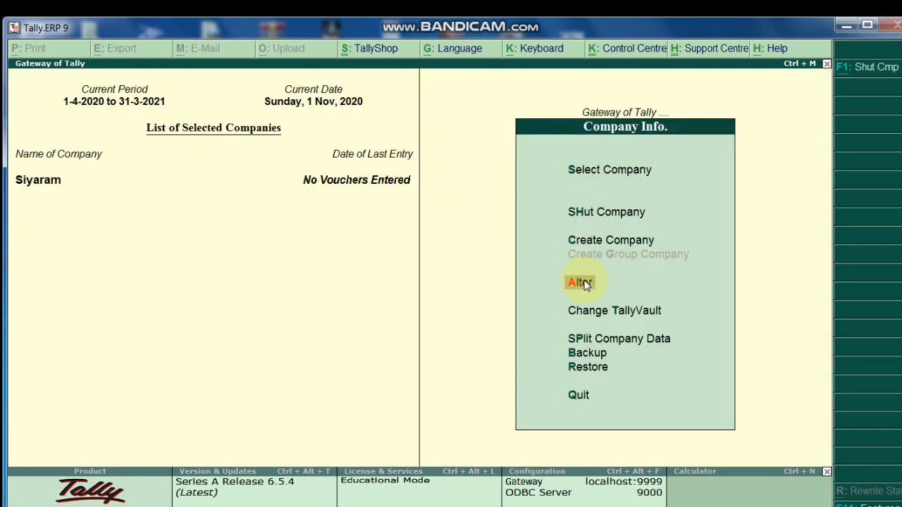
{"action": "key", "text": "Escape"}
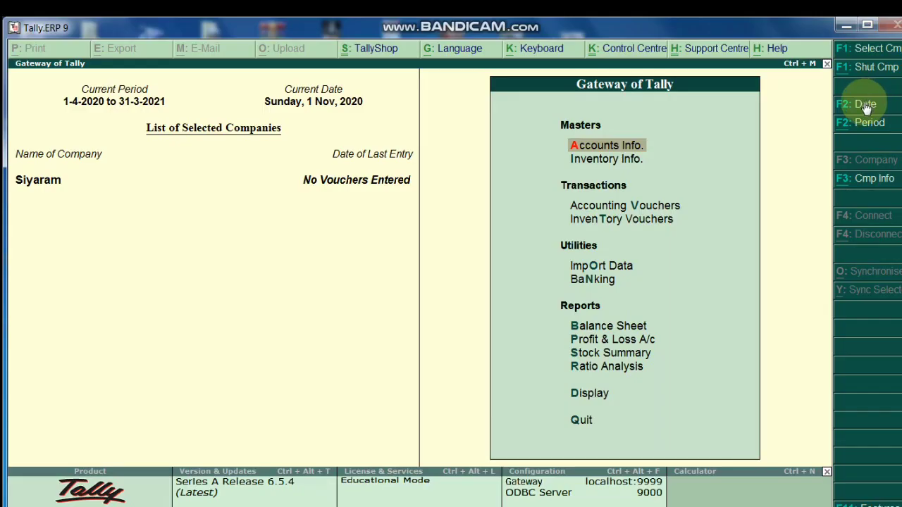
View the current date setting and leave it without entering a new date
{"action": "left_click", "coordinate": [866, 107]}
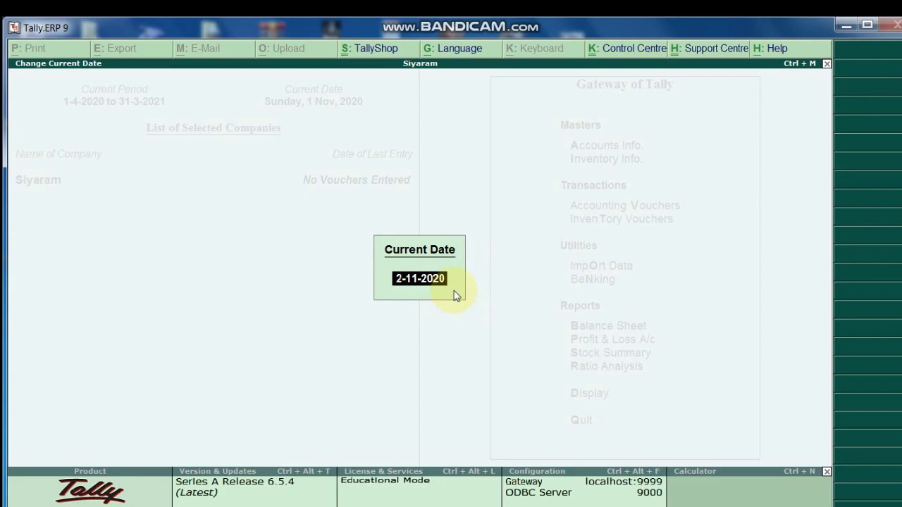
{"action": "key", "text": "Escape"}
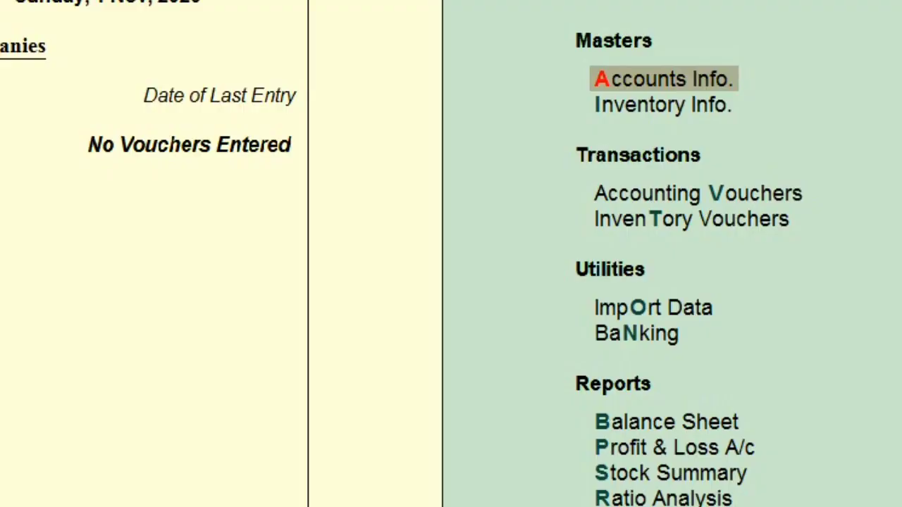
{"action": "key", "text": "F2"}
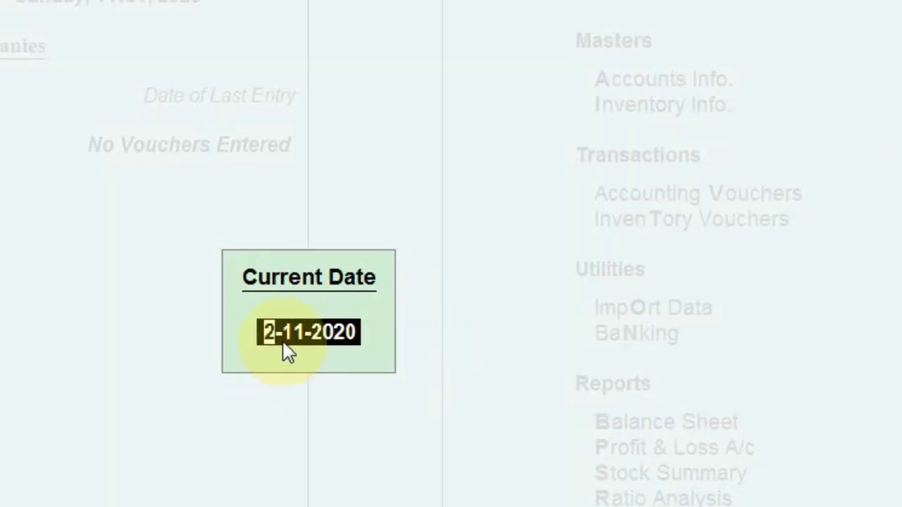
{"action": "key", "text": "Escape"}
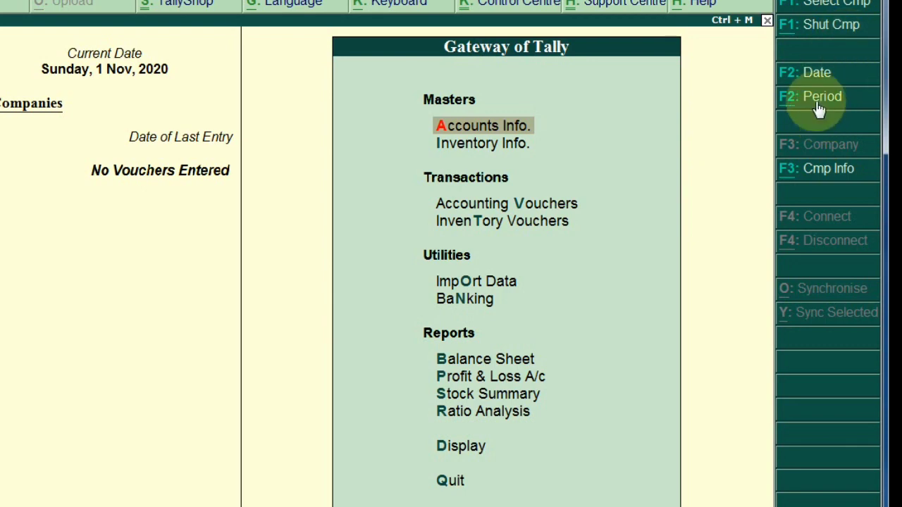
Set the current period to run from 1-4-2020 to 31-5-2021
{"action": "left_click", "coordinate": [817, 106]}
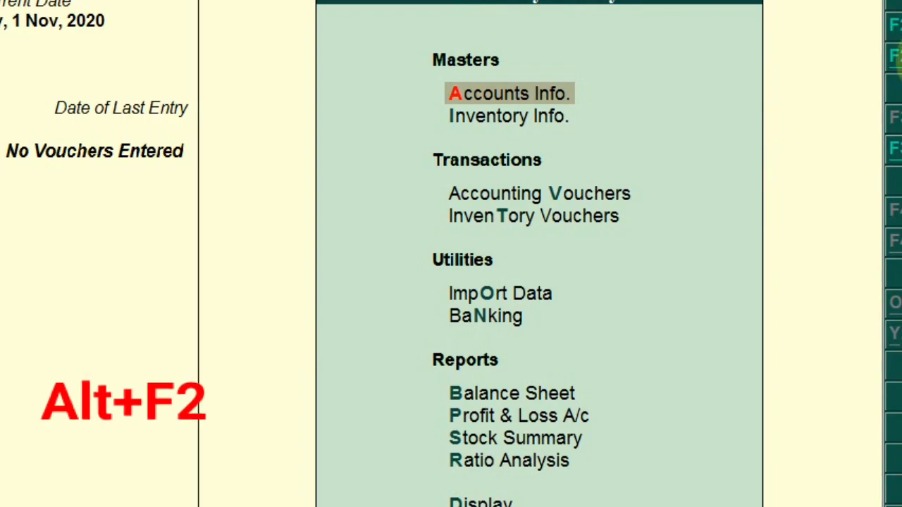
{"action": "key", "text": "alt+F2"}
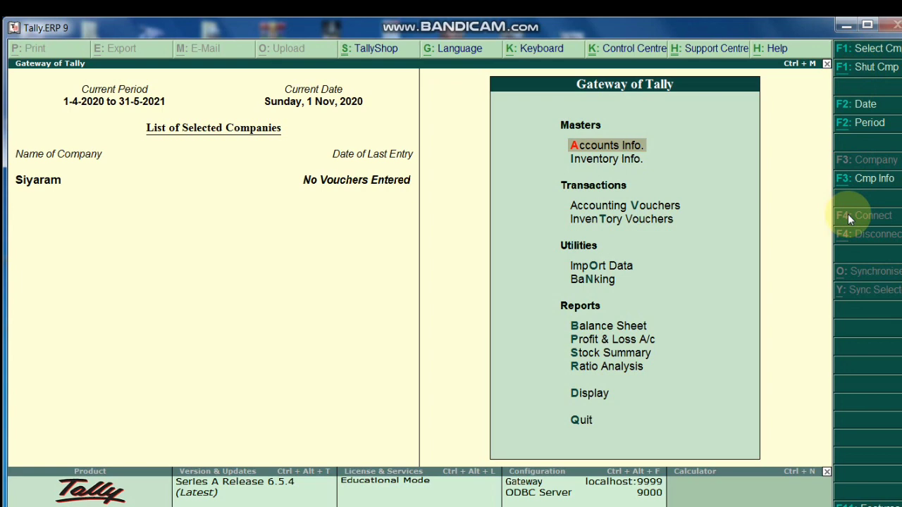
Open the company Siyaram for alteration and delete it, confirming both deletion questions
{"action": "left_click", "coordinate": [871, 180]}
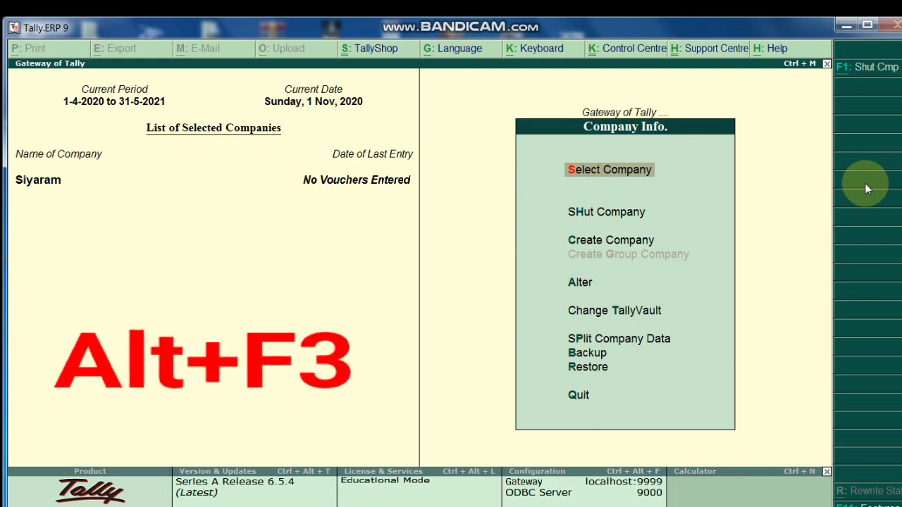
{"action": "key", "text": "Down"}
{"action": "key", "text": "Down"}
{"action": "key", "text": "Down"}
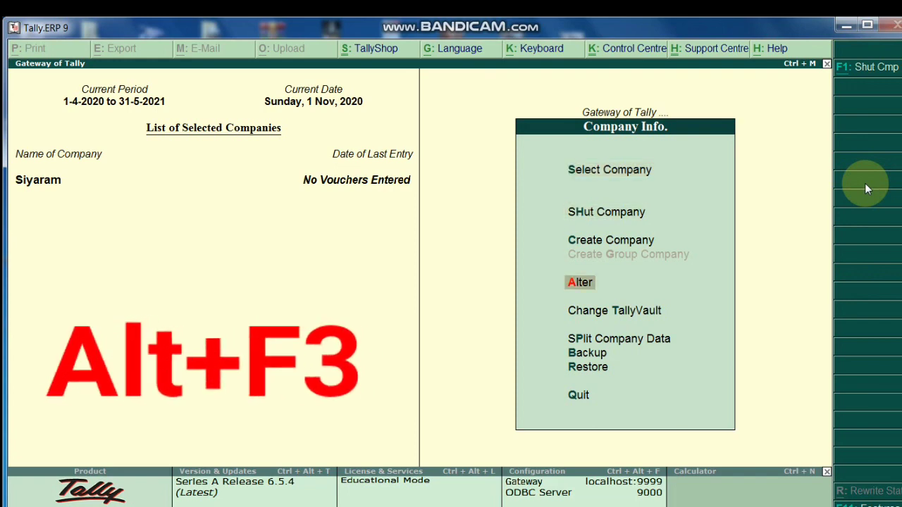
{"action": "key", "text": "Return"}
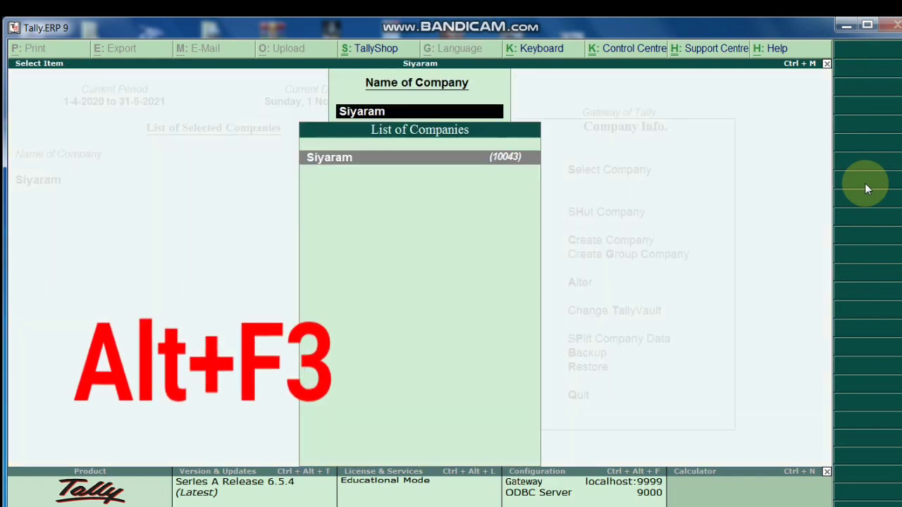
{"action": "key", "text": "Return"}
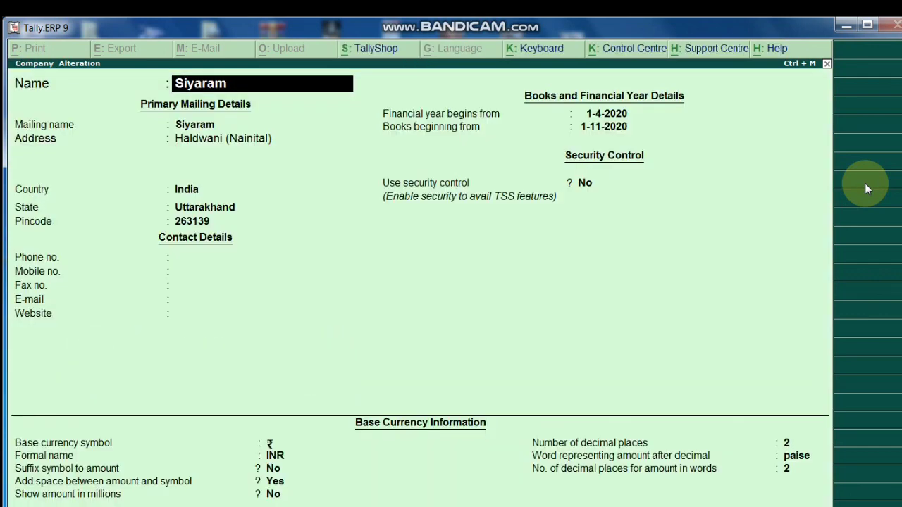
{"action": "key", "text": "alt+d"}
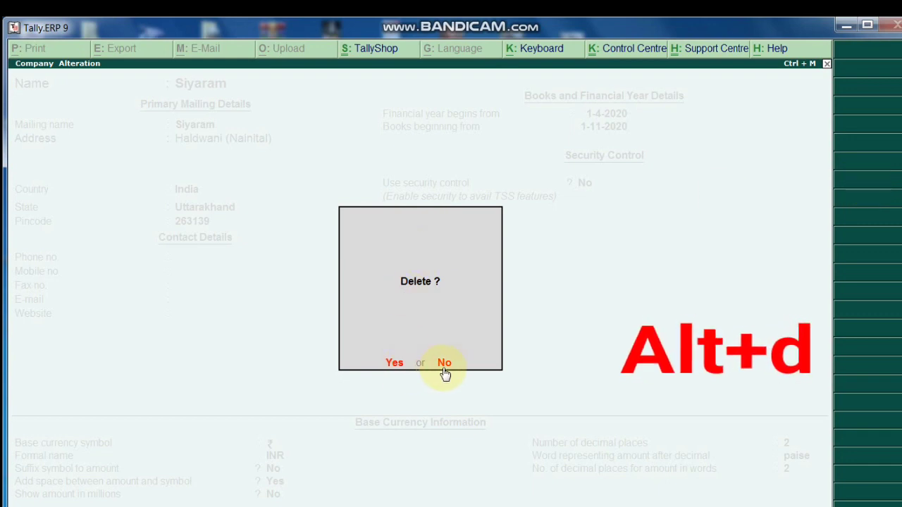
{"action": "left_click", "coordinate": [396, 363]}
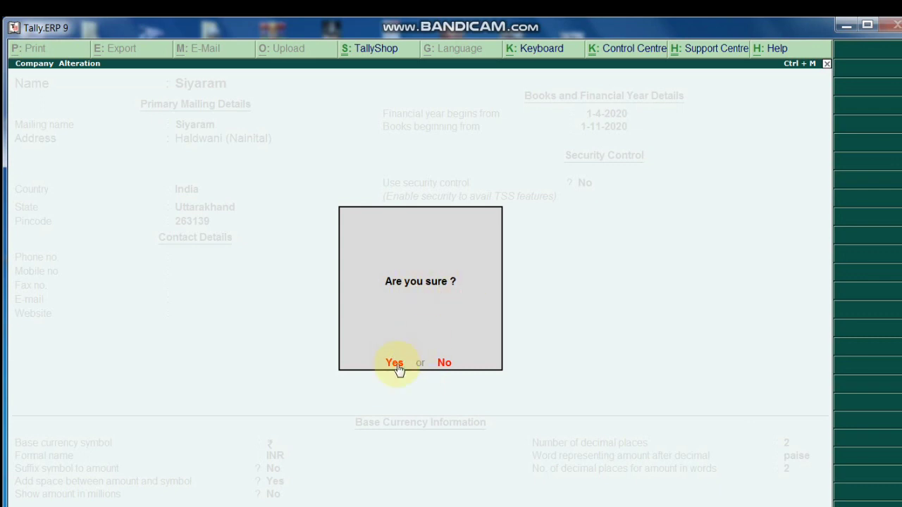
{"action": "left_click", "coordinate": [396, 363]}
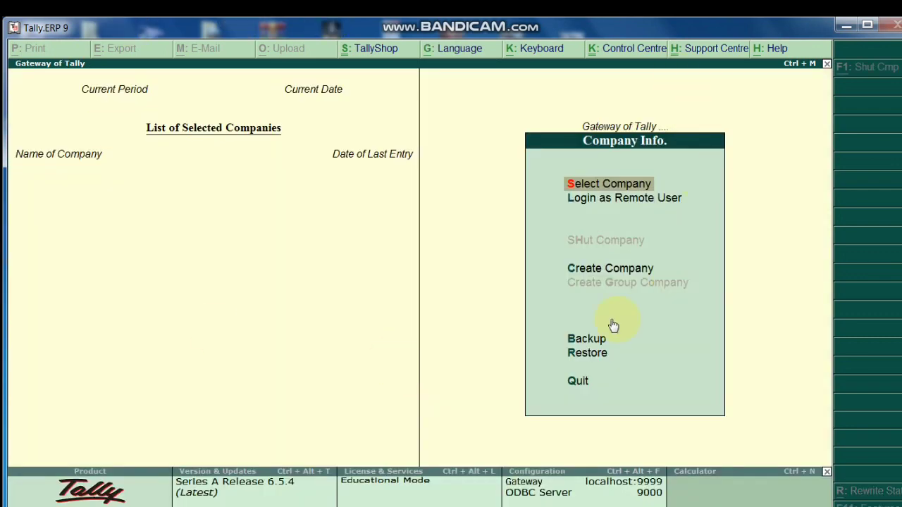